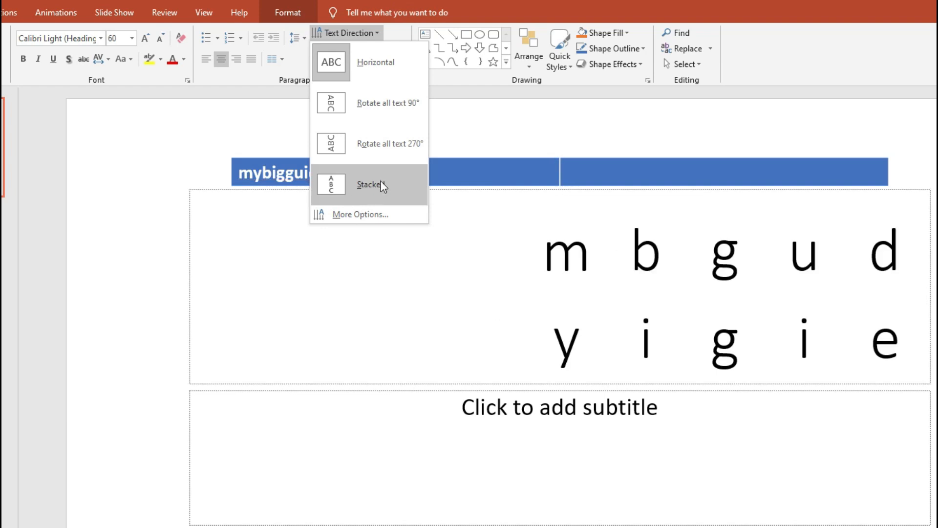
Step: Delete the empty subtitle placeholder and stretch the mybigguide title box down over the freed space
click(561, 390)
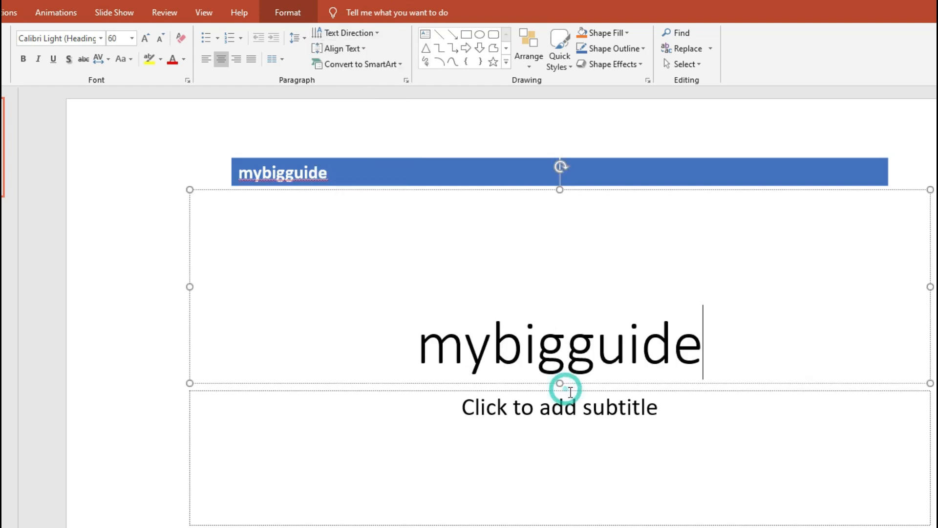
click(566, 392)
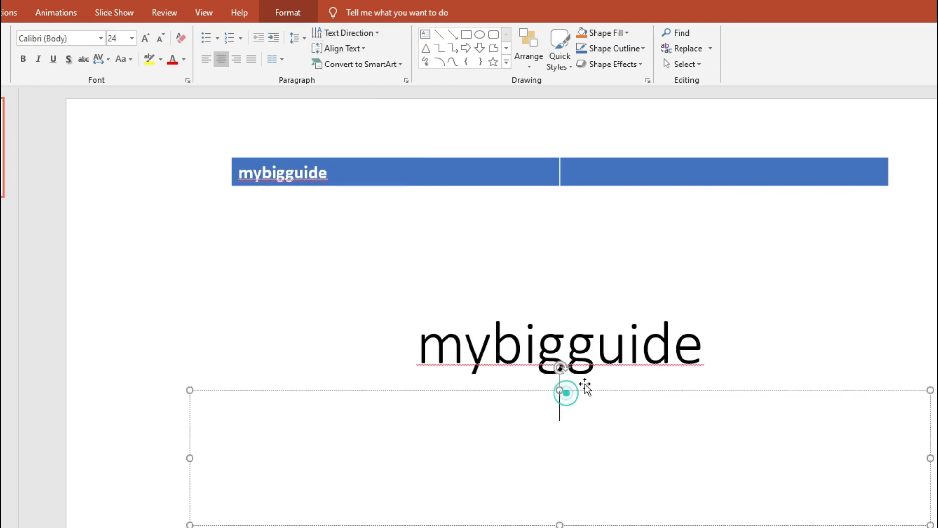
right_click(587, 390)
click(630, 404)
click(597, 350)
drag(560, 383, 560, 527)
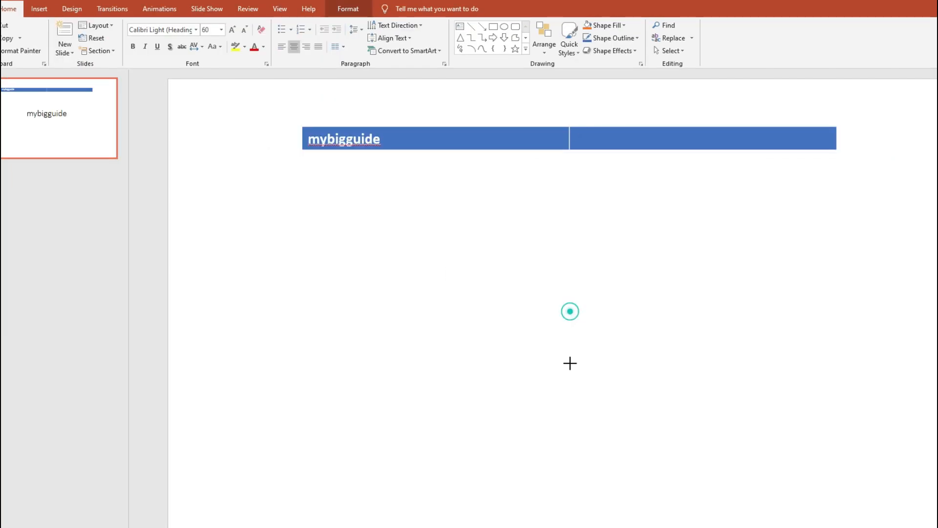
drag(570, 493, 570, 498)
Step: Set the title's text direction to Stacked and align its letters to the left
click(395, 25)
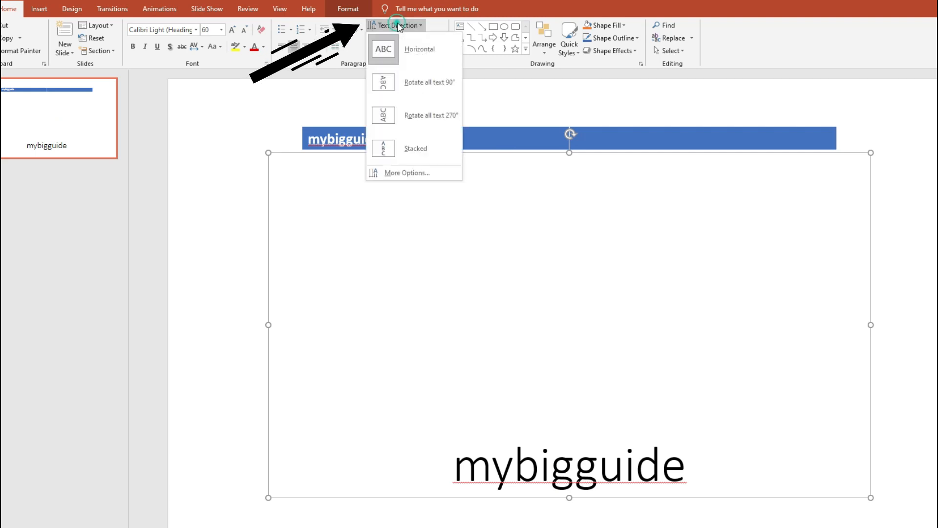
click(415, 149)
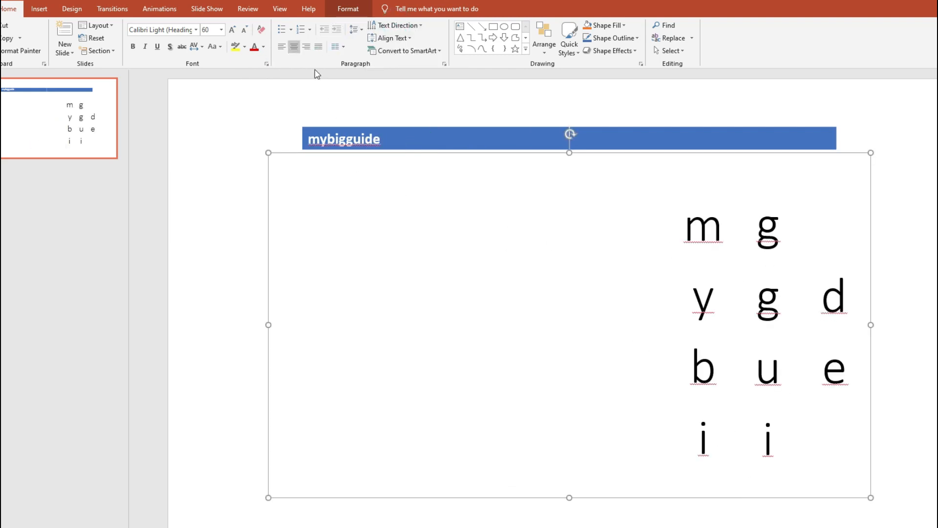
drag(675, 226, 847, 521)
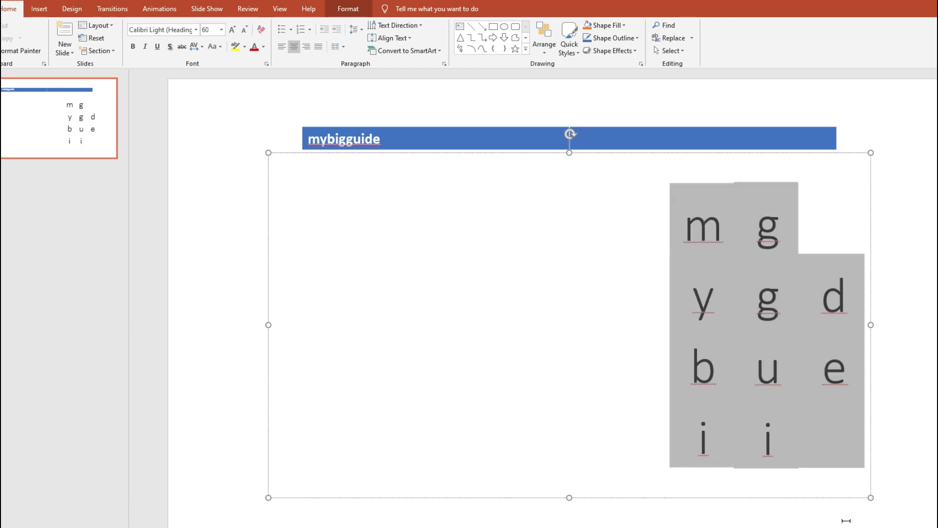
click(282, 46)
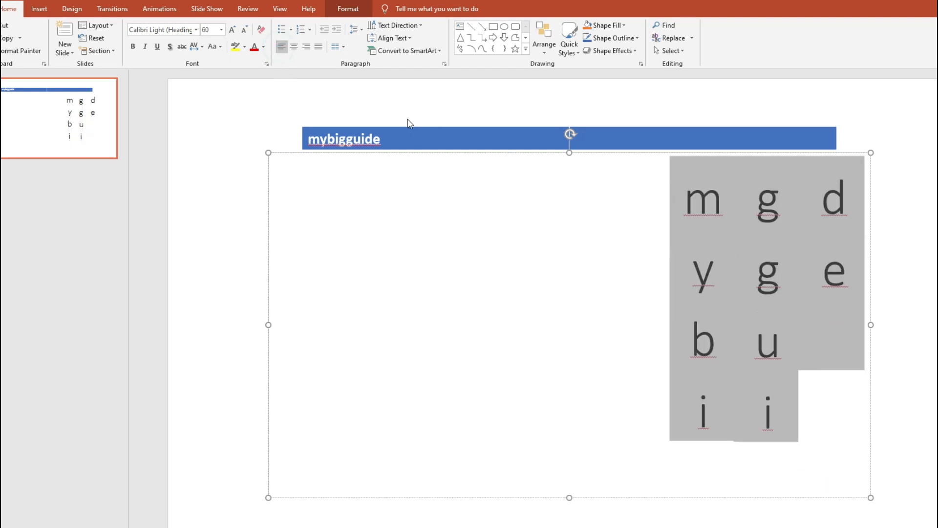
click(355, 30)
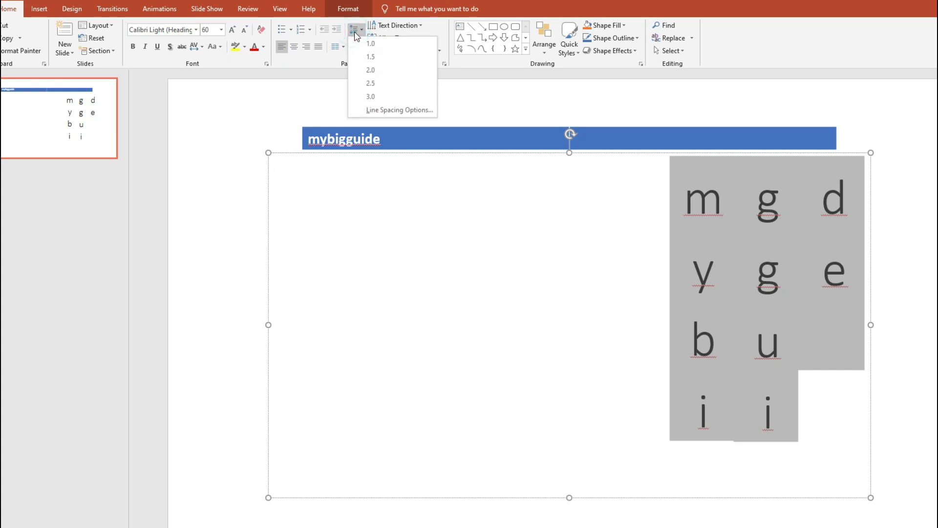
click(315, 69)
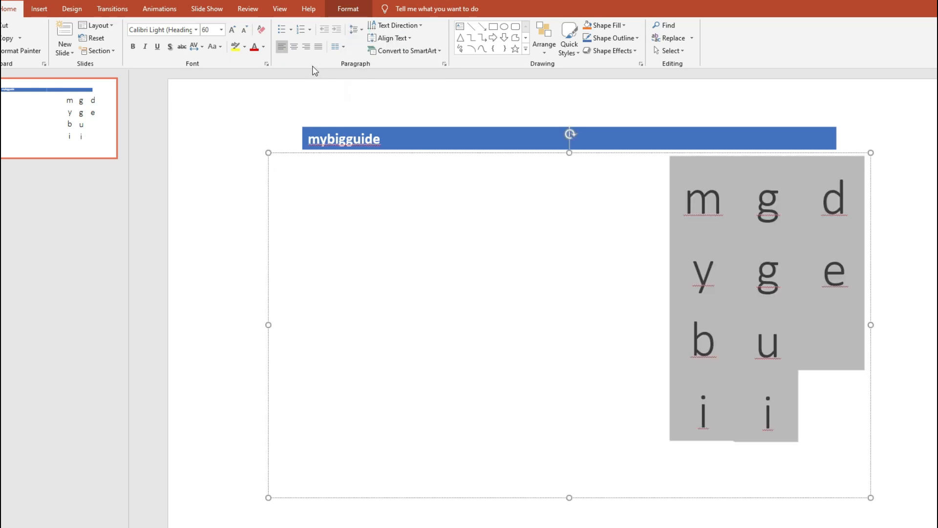
Step: Open the additional text direction options and examine the title's text box, text effects, and fill and outline settings
click(401, 27)
click(416, 174)
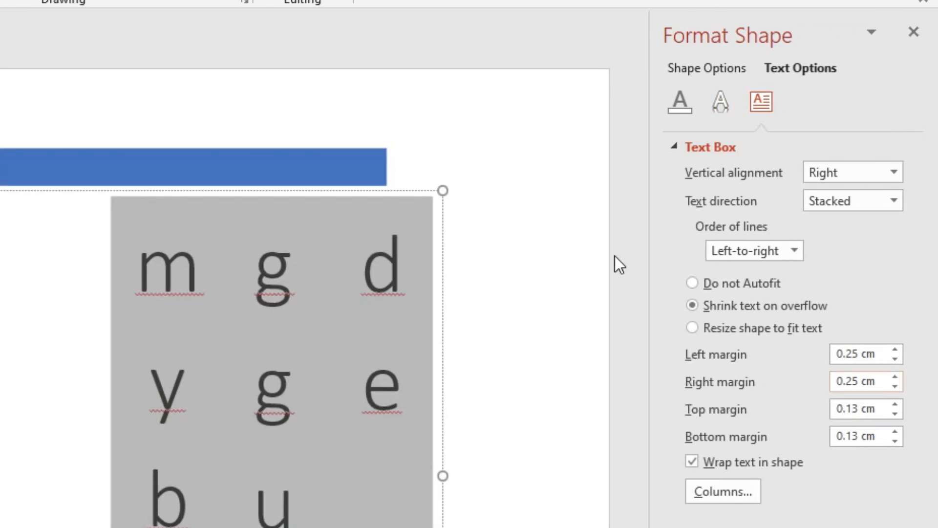
click(722, 102)
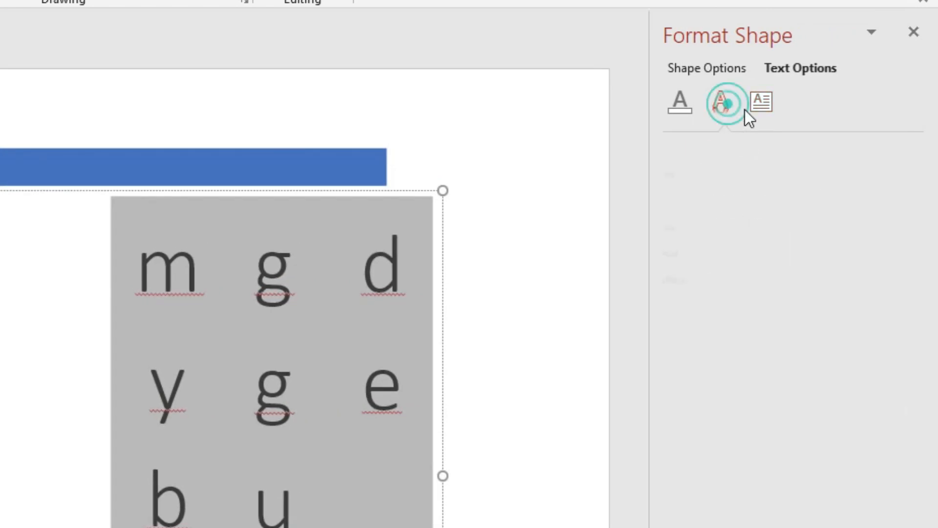
click(681, 112)
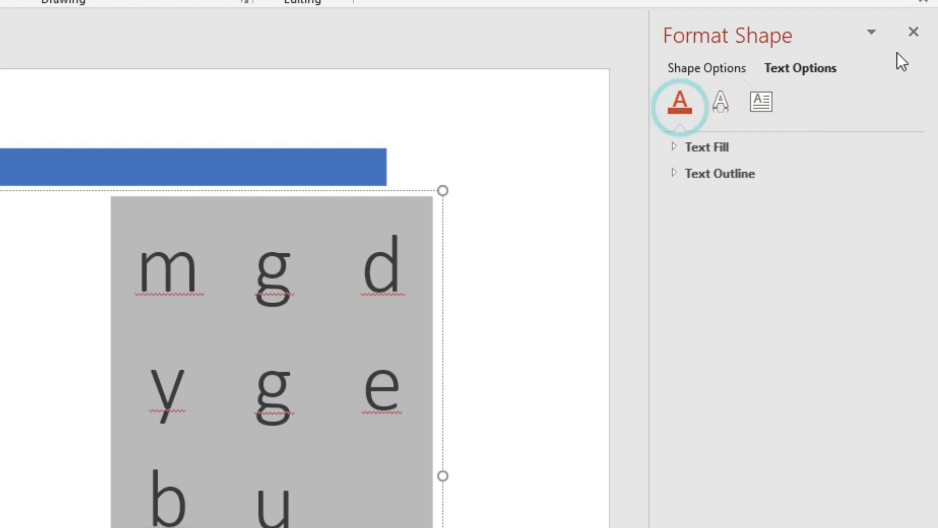
click(915, 33)
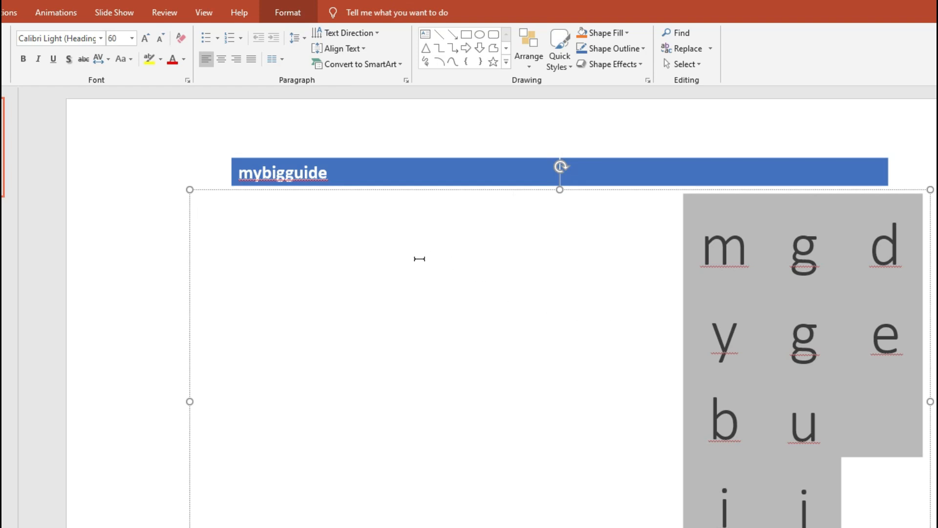
click(404, 237)
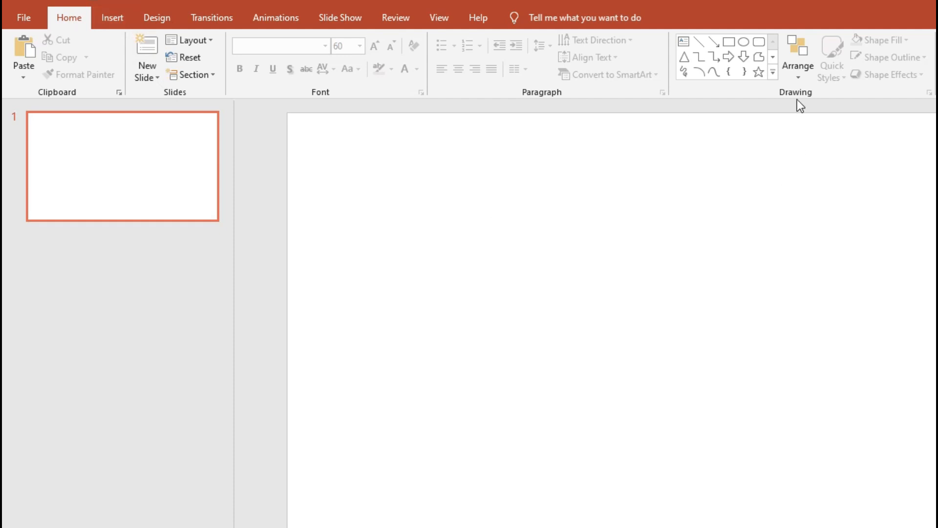
Step: Draw a large text box on the blank slide and turn on bullets in it
click(684, 42)
click(354, 174)
drag(418, 263, 915, 476)
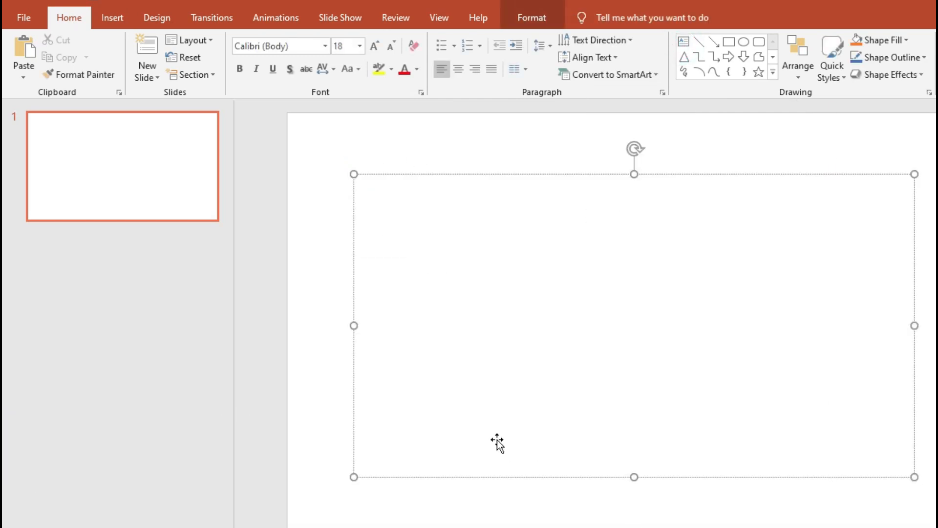
click(445, 48)
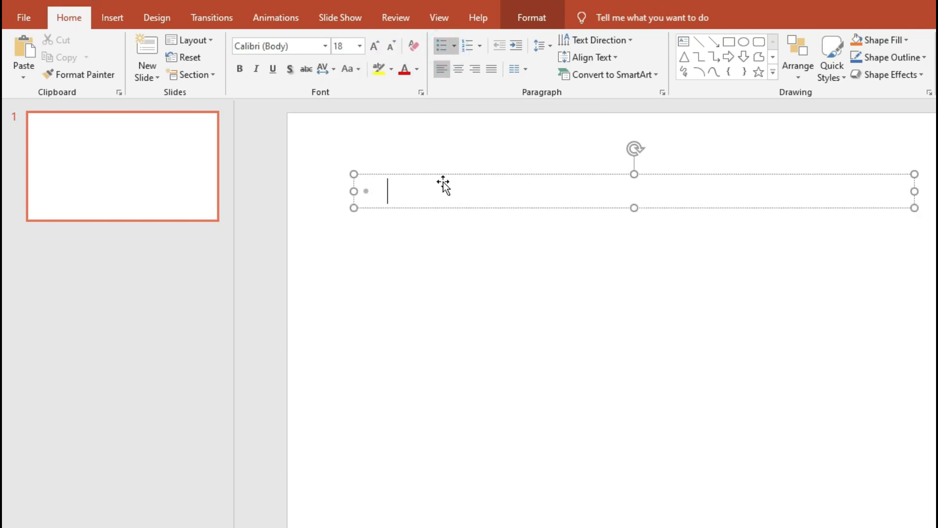
Step: Enter two first names as separate bullet items and start a third line
text(ram)
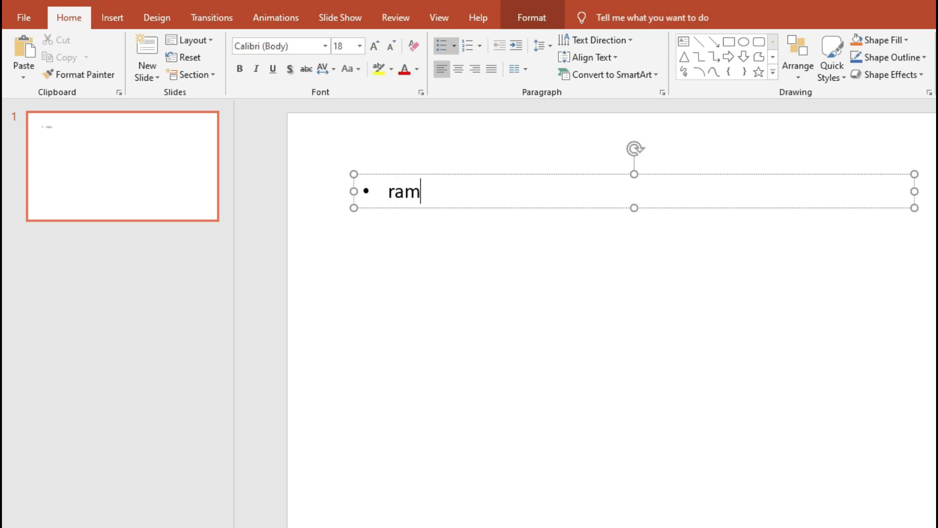
key(Return)
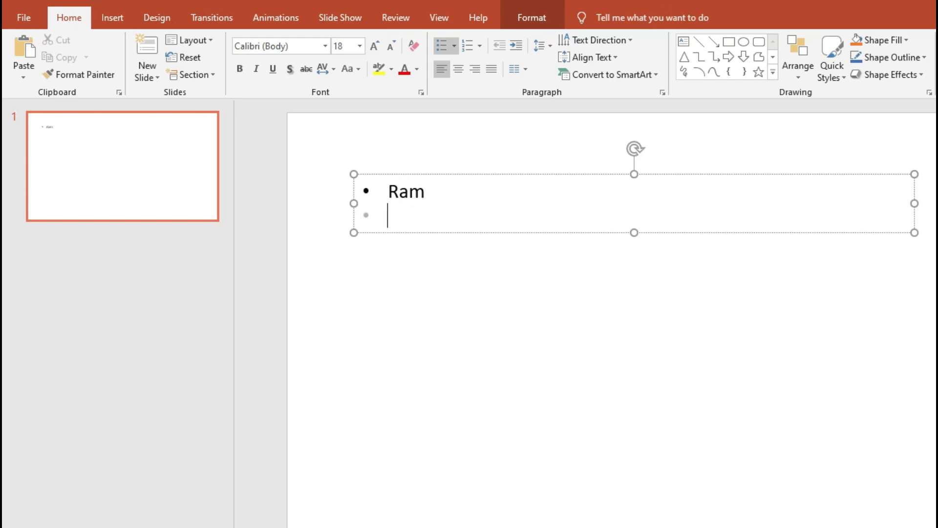
text(seeta)
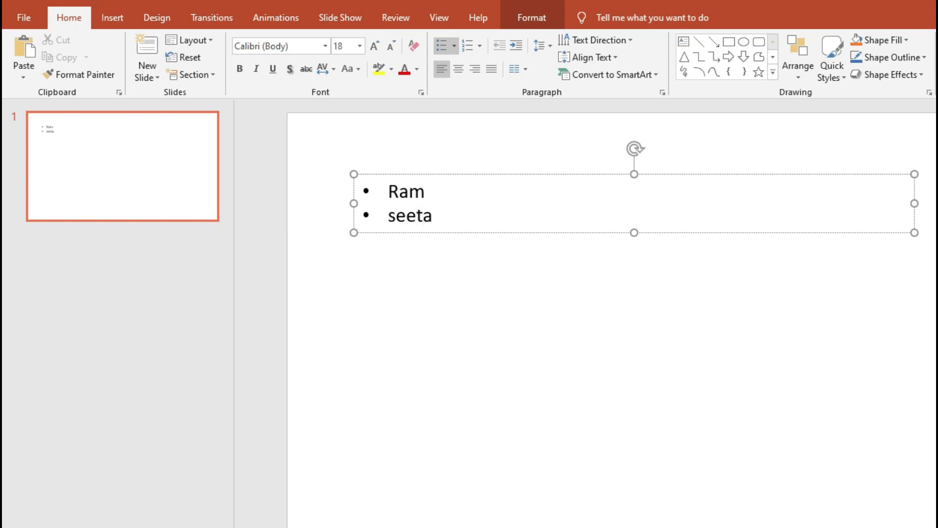
key(Return)
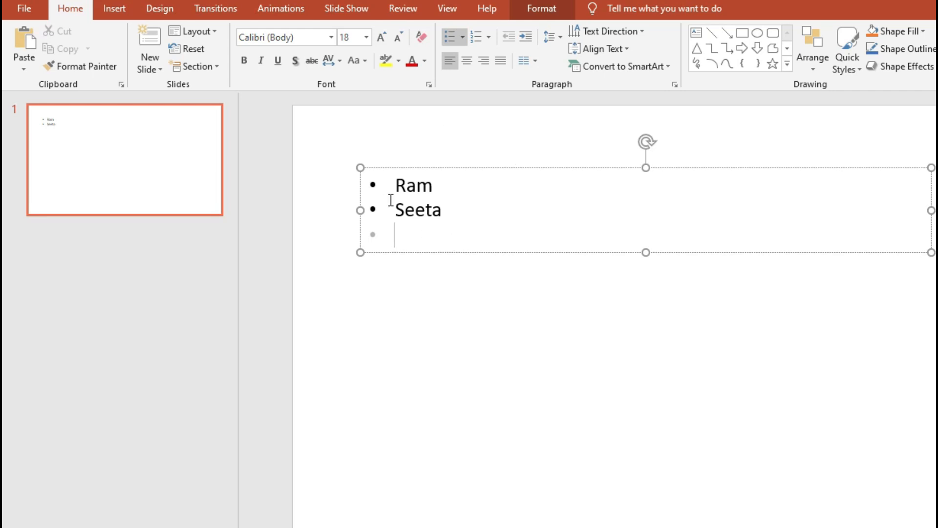
Step: Change the bullet style of the two name items to checkmarks
drag(395, 190, 468, 258)
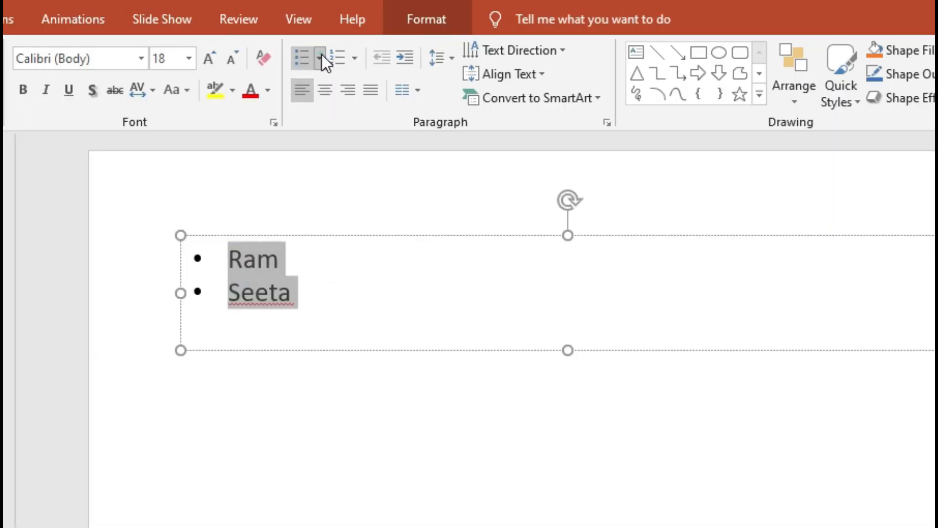
click(466, 36)
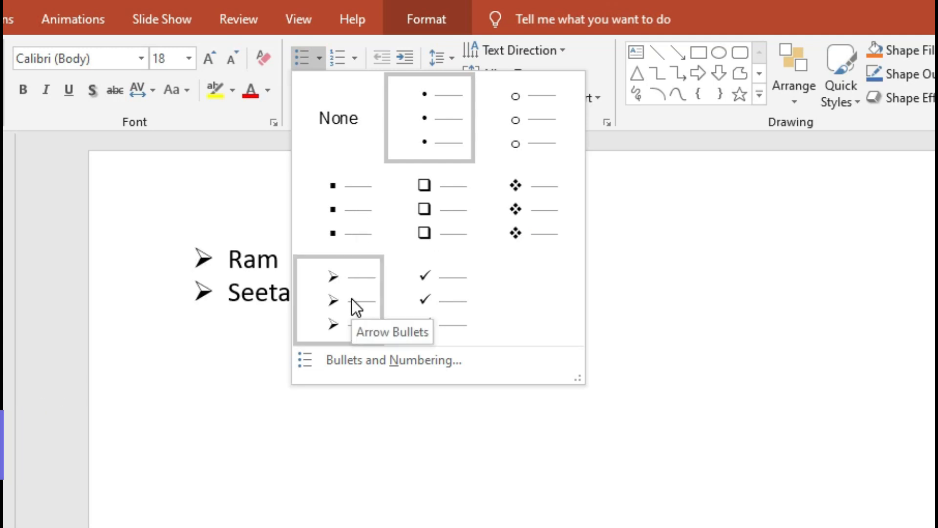
click(463, 316)
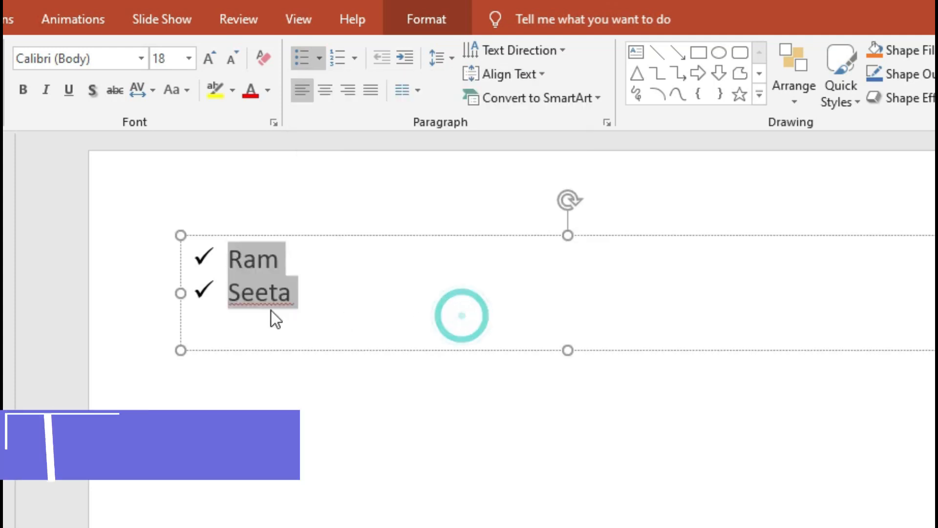
key(Escape)
click(292, 292)
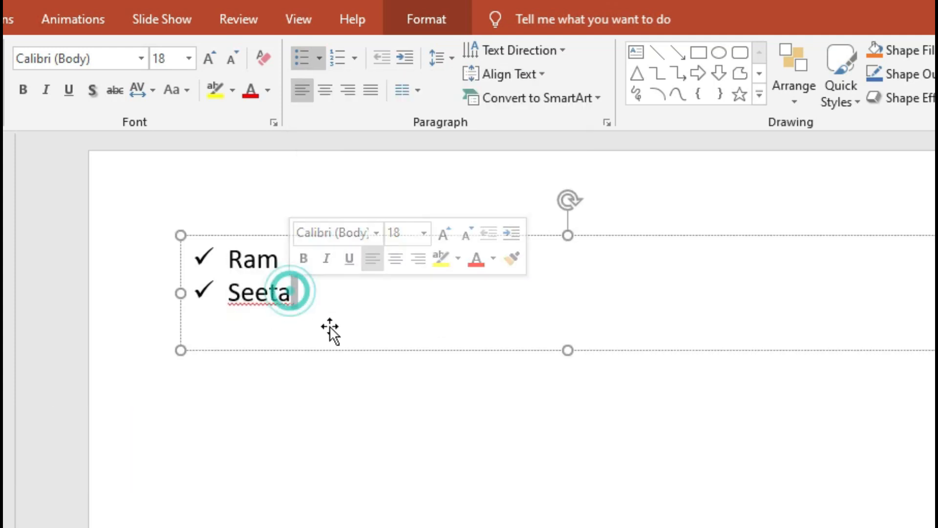
key(Return)
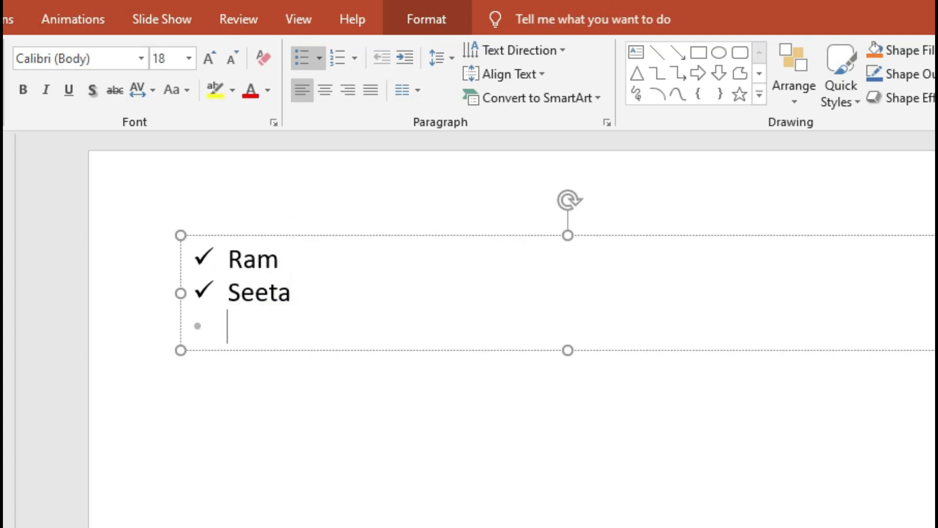
Step: Convert the two name items to a numbered list in the 1., 2., 3. format
drag(243, 324, 168, 243)
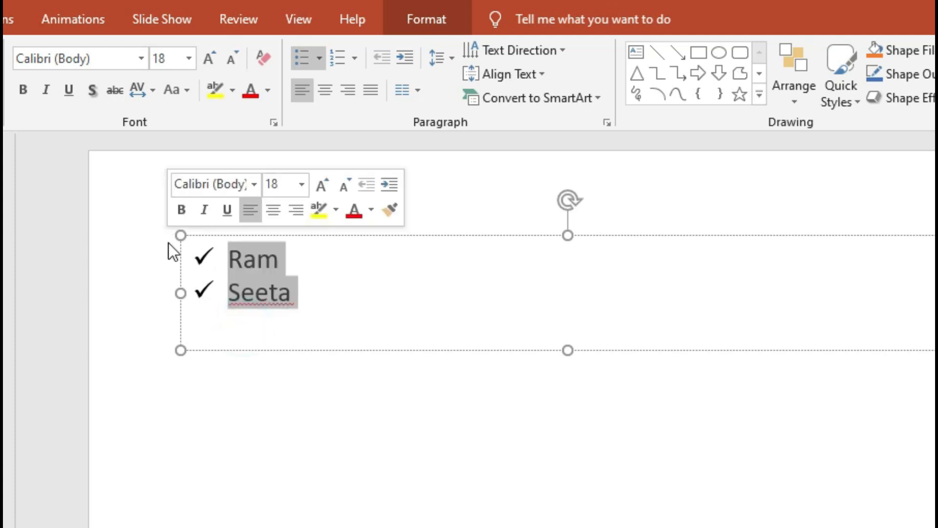
click(340, 56)
click(320, 293)
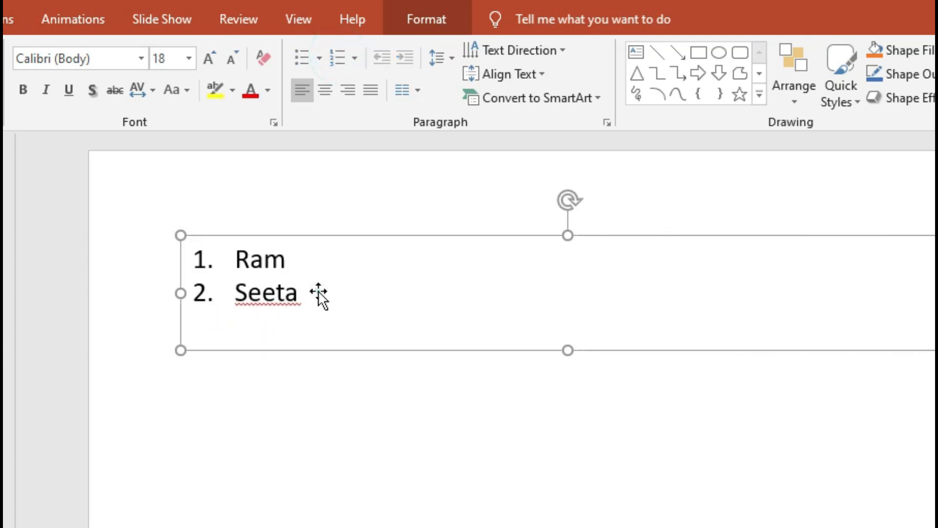
click(290, 292)
click(298, 300)
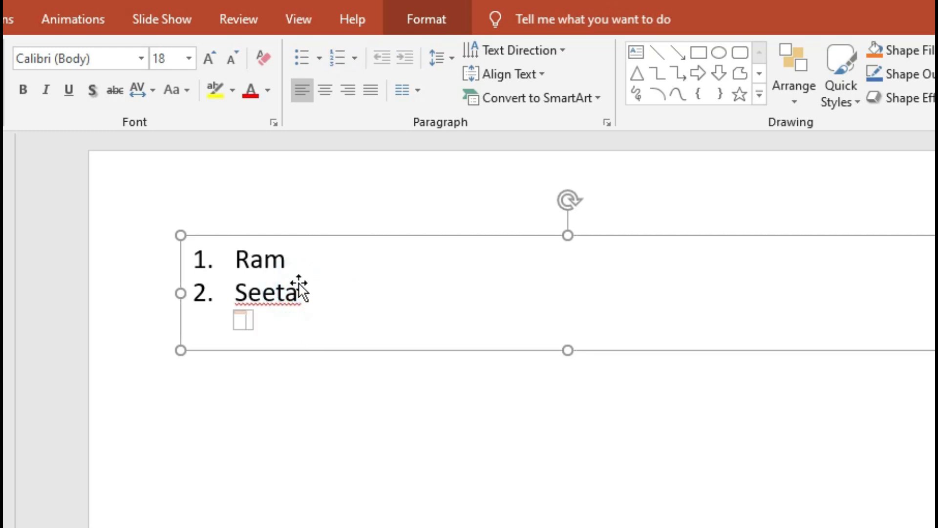
key(ctrl+a)
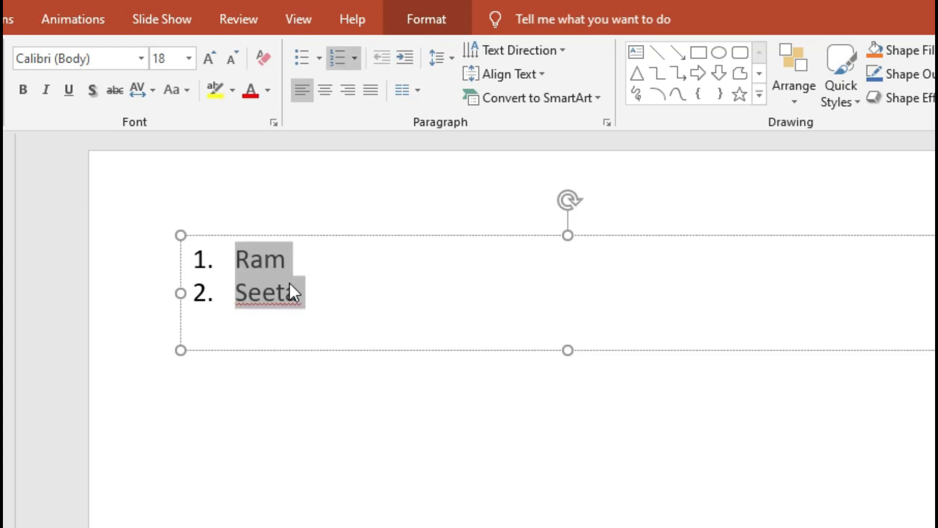
Step: Add a third first name below the numbered items and apply numbering to the whole list
key(Down)
text(geeta)
key(Return)
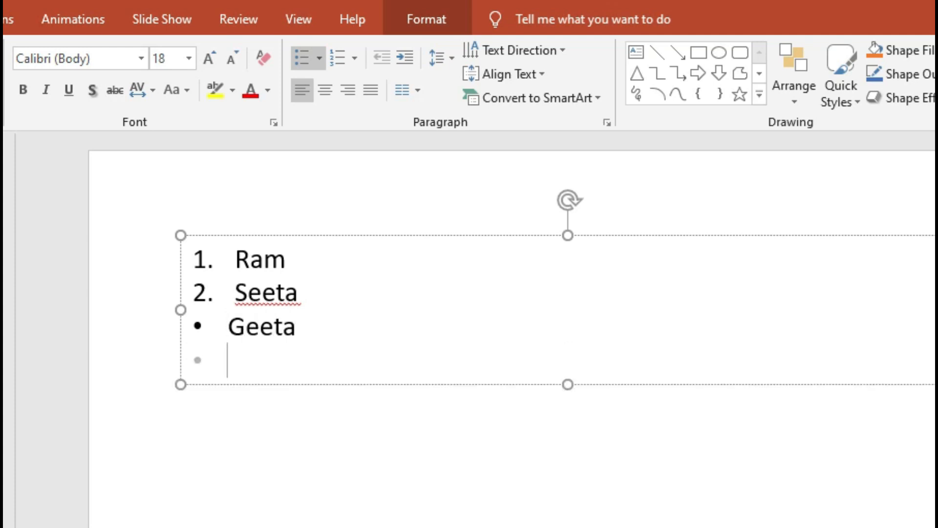
key(ctrl+a)
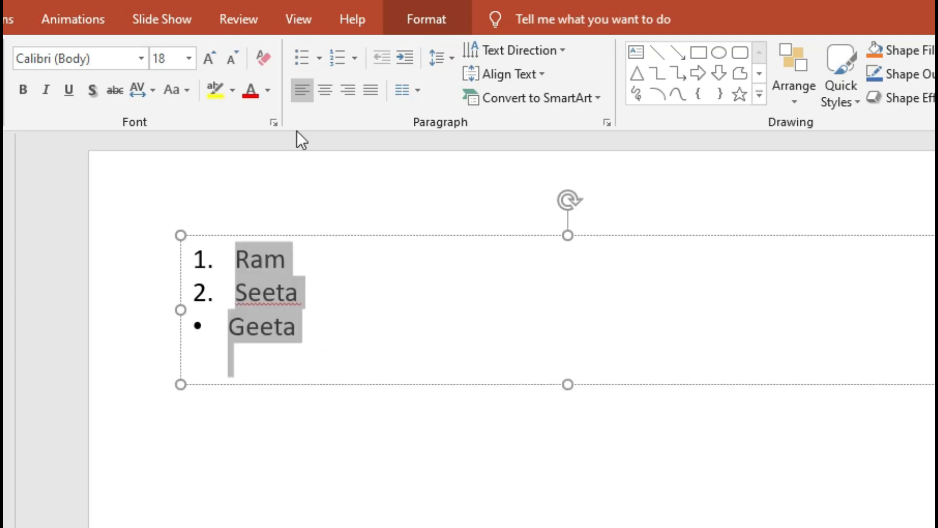
click(338, 58)
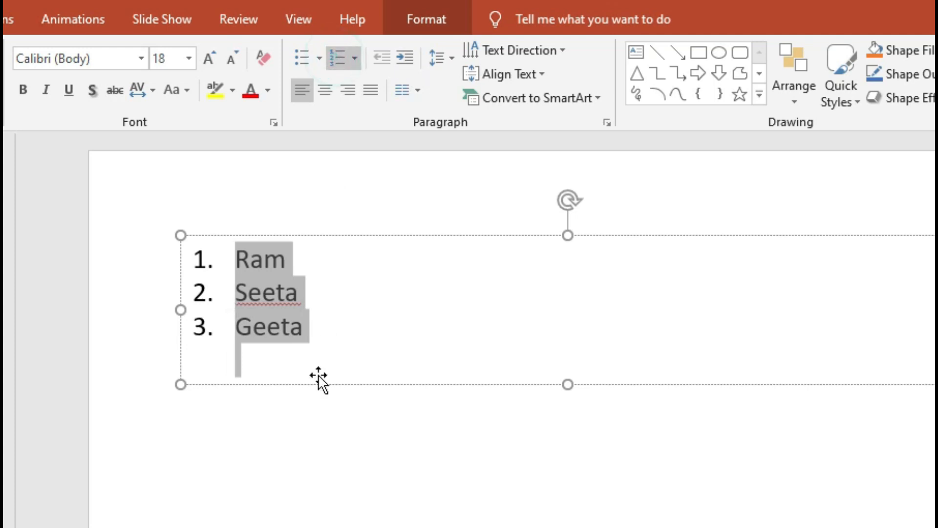
Step: Add a fourth first name as a new numbered item after the third one
click(314, 336)
click(289, 325)
key(End)
key(Return)
text(rohan)
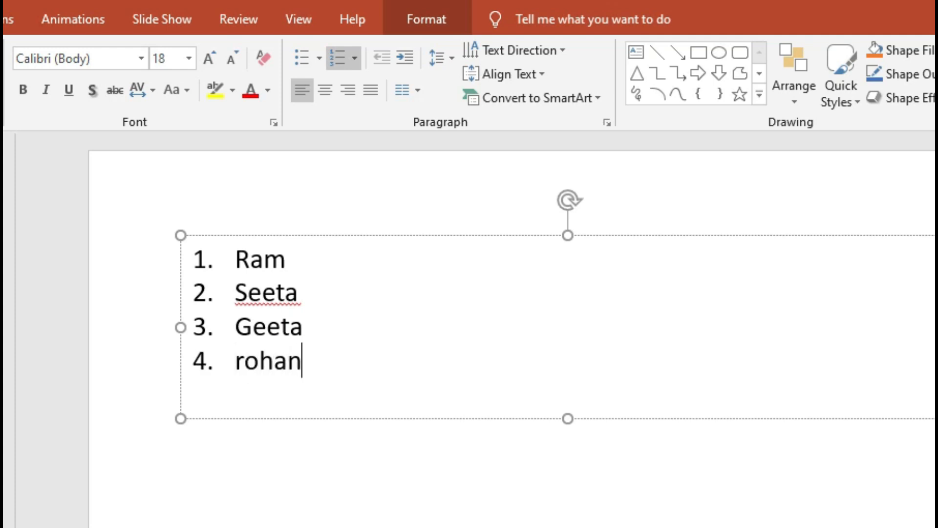
key(Return)
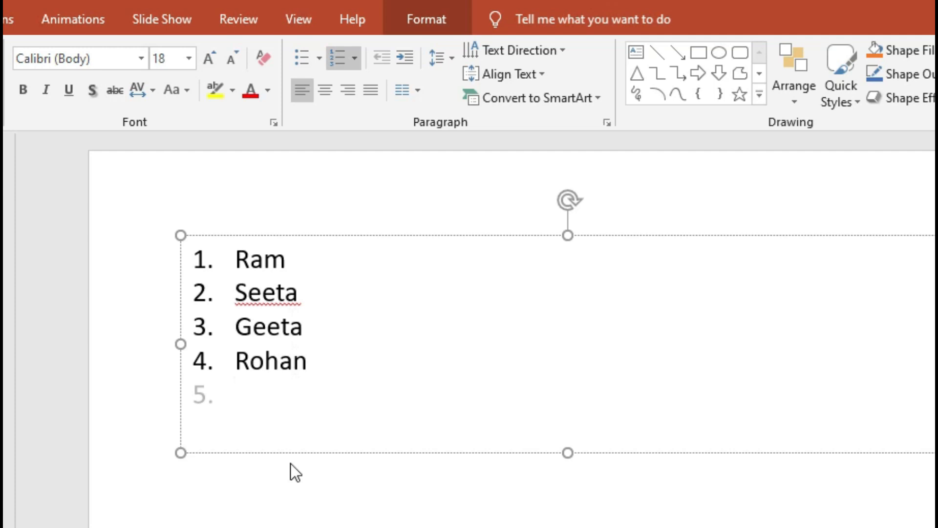
Step: Insert a new numbered item after the second one, repeating the first item's name in lowercase
click(298, 292)
key(Return)
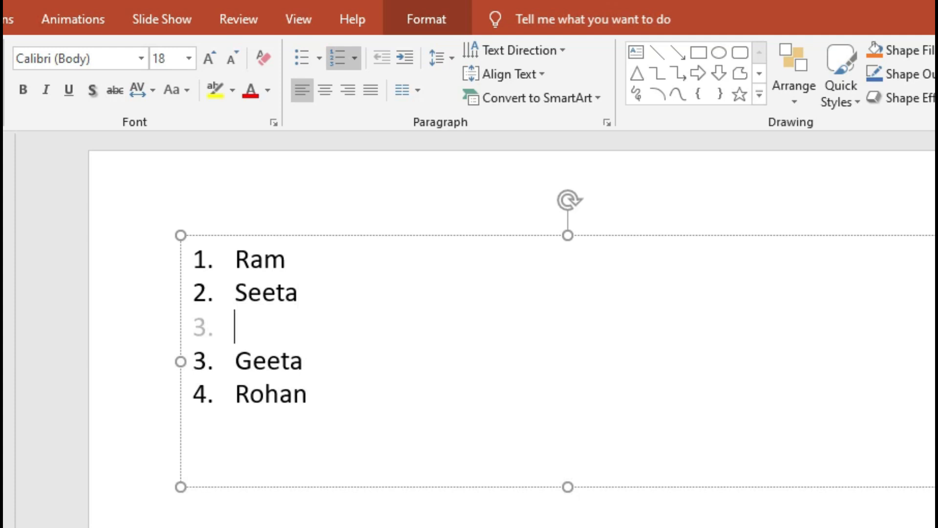
text(ram)
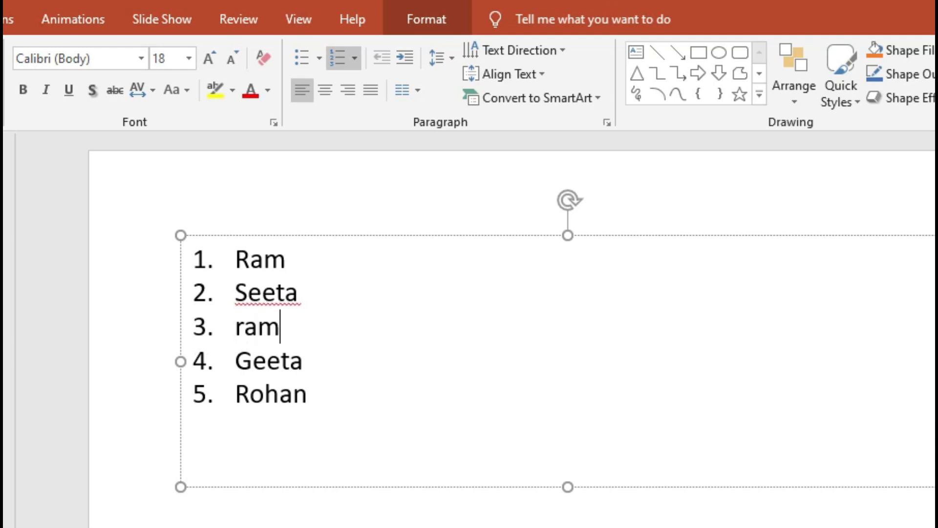
Step: End the new third list item with a line break and remove the extra empty item before the fourth name
key(Return)
key(BackSpace)
key(Delete)
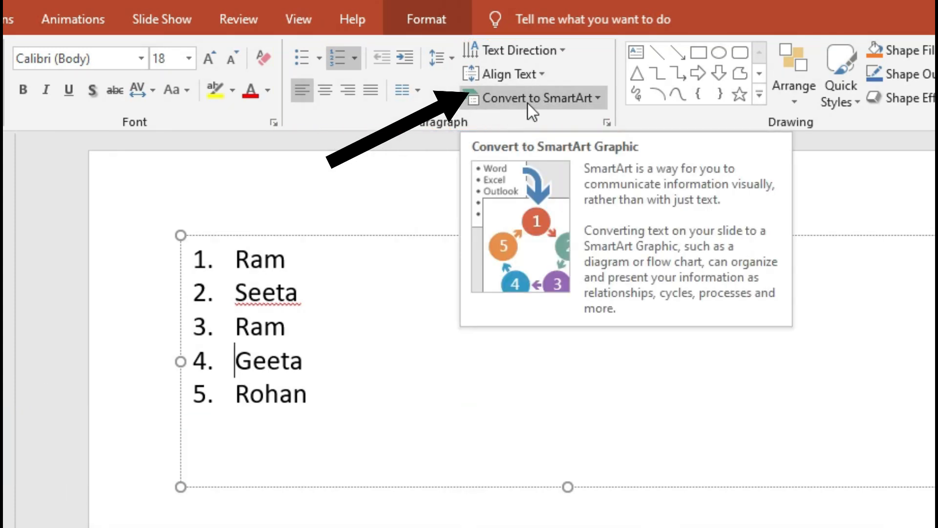
Step: Convert the numbered name list to a SmartArt graphic with side-by-side cards, circular picture placeholders and a double-headed arrow beneath
click(555, 102)
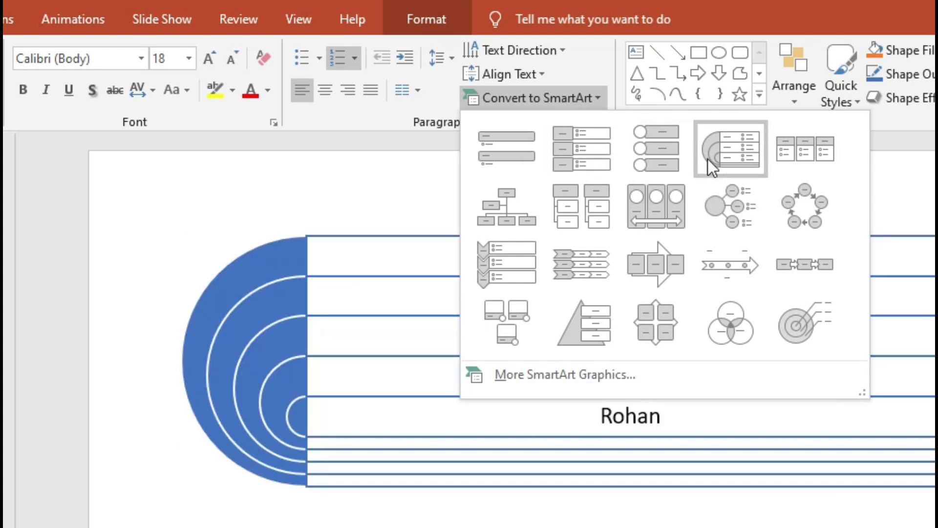
click(800, 210)
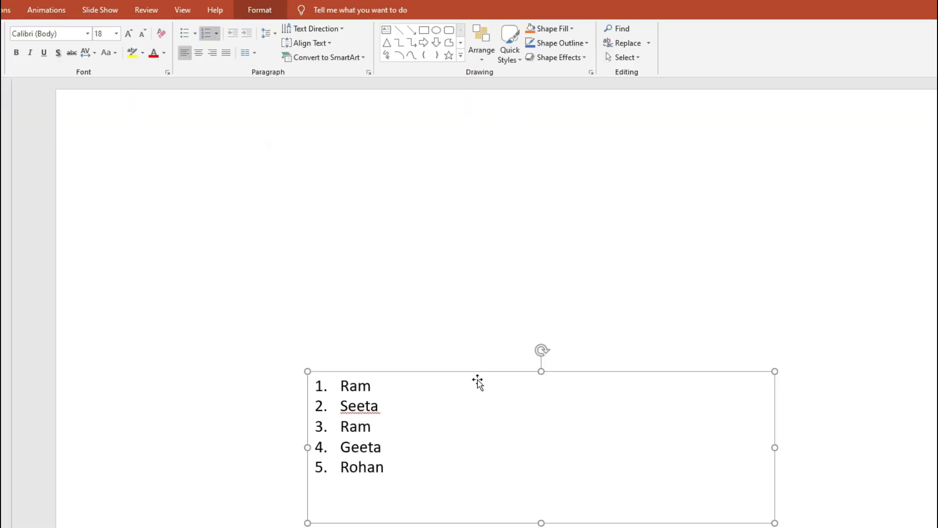
click(319, 59)
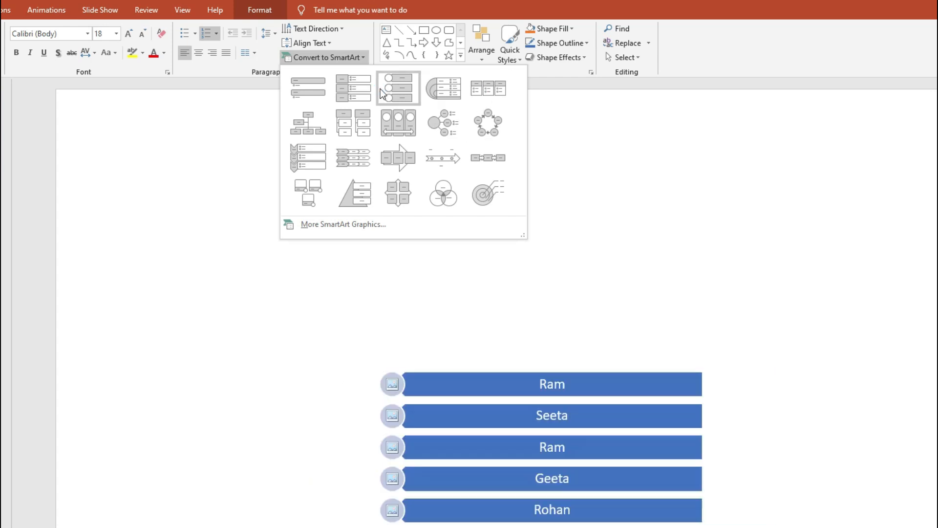
click(392, 129)
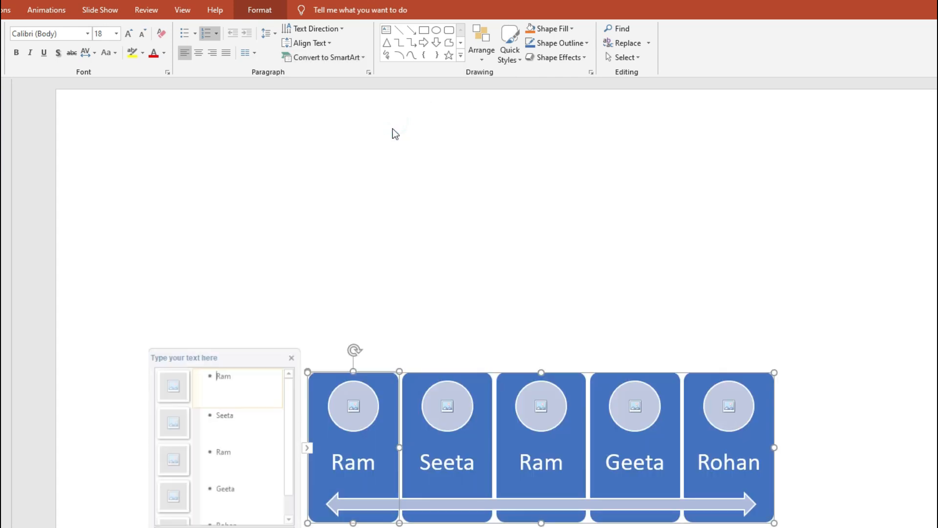
Step: Select the circular picture placeholder on the first SmartArt card and bring back the font and paragraph formatting commands
click(495, 290)
click(370, 410)
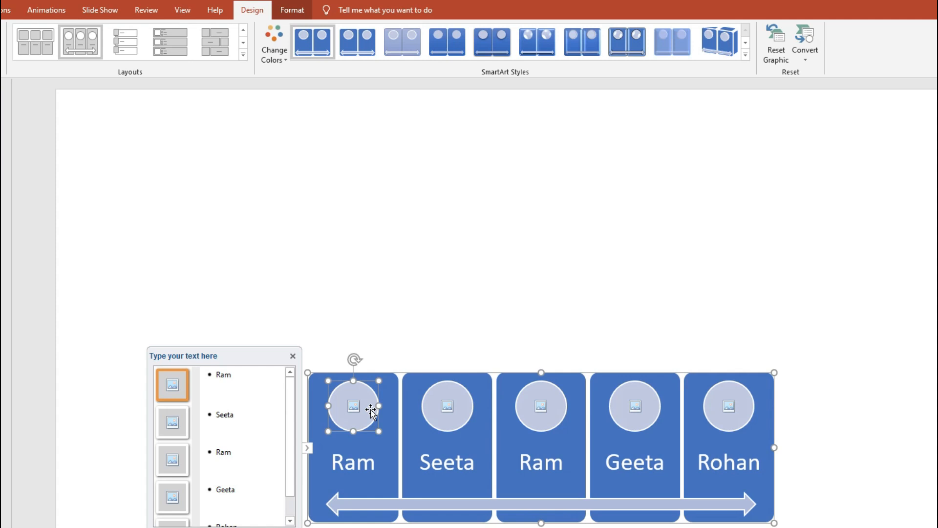
click(0, 10)
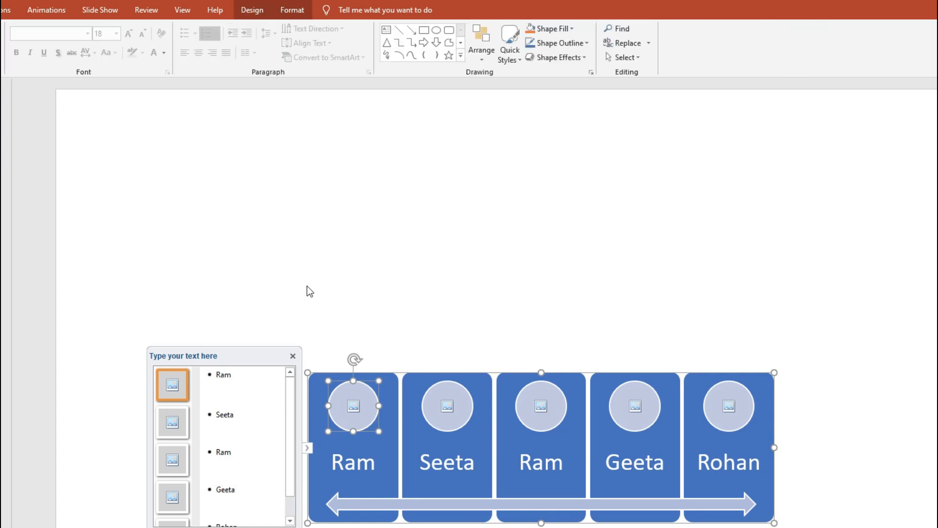